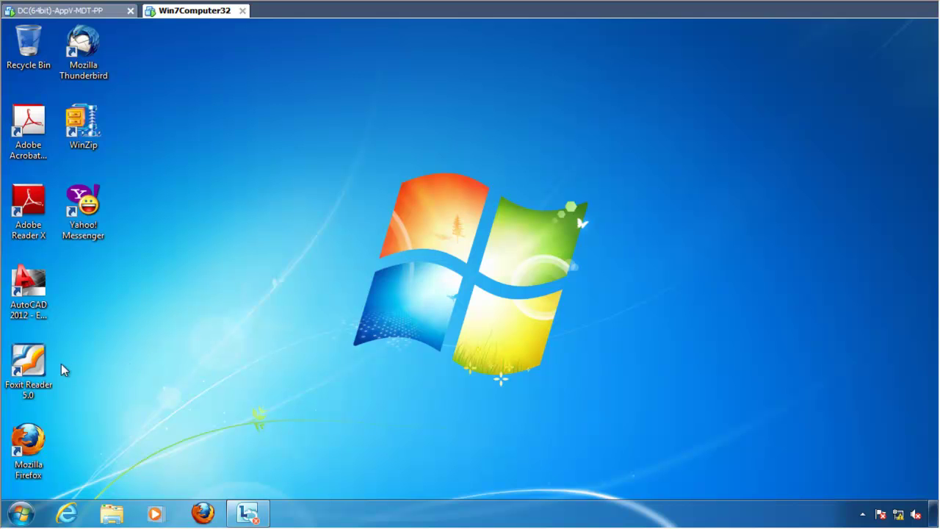
Step: Launch Foxit Reader 5.0 from the desktop icon, reposition its window and open the Tools menu
double_click(33, 367)
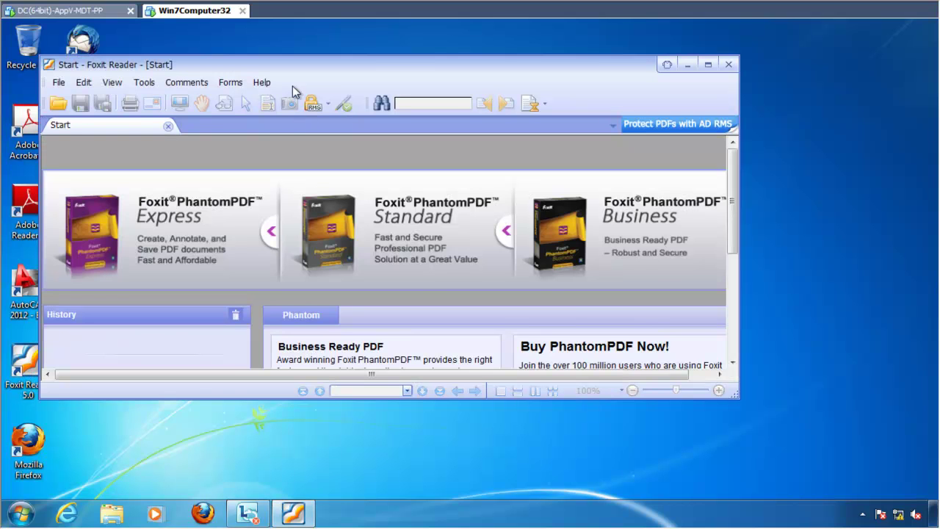
left_click_drag(295, 68, 361, 69)
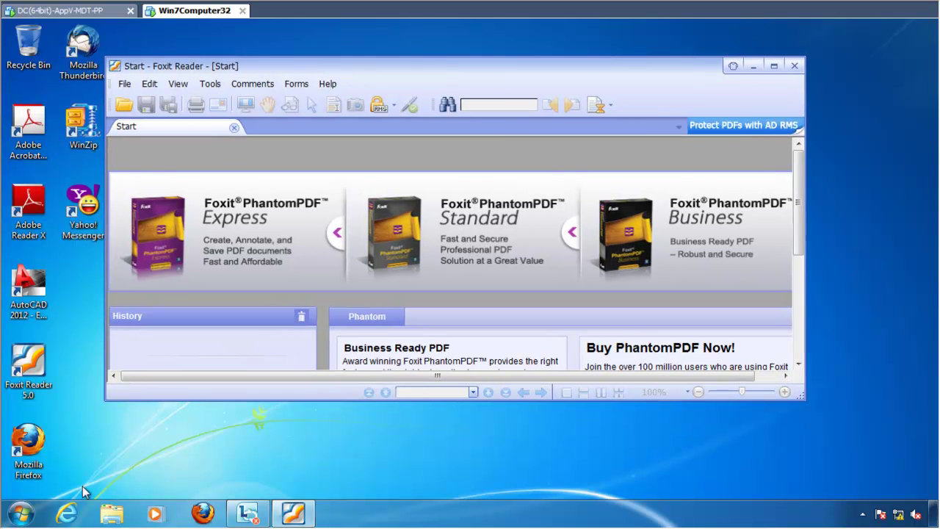
left_click(23, 513)
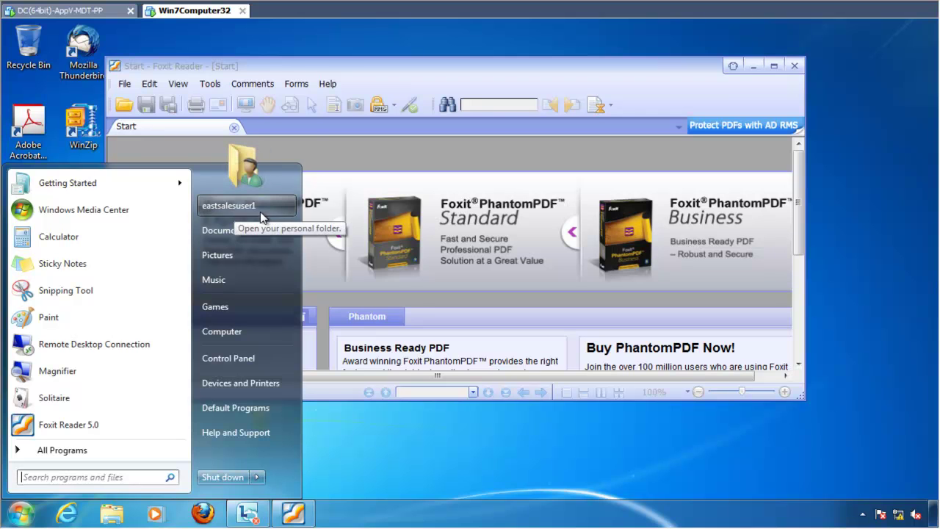
left_click(339, 70)
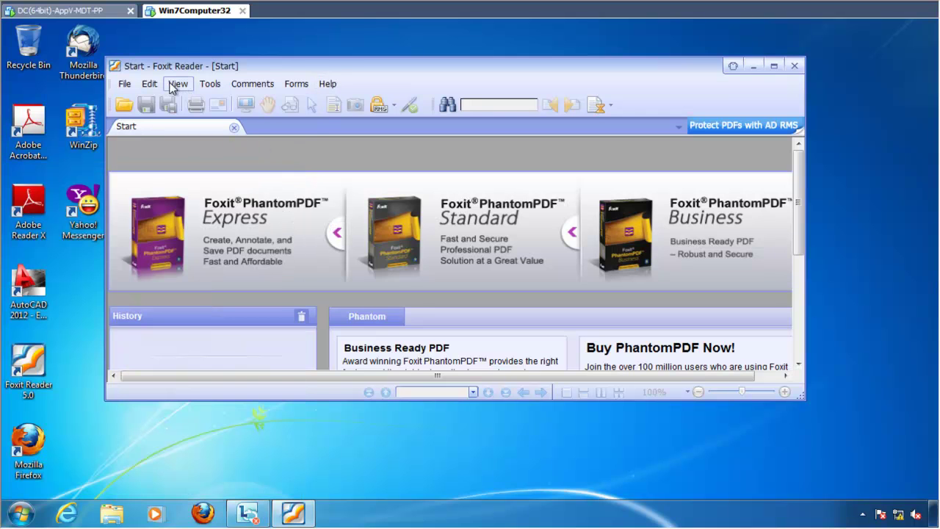
left_click(211, 86)
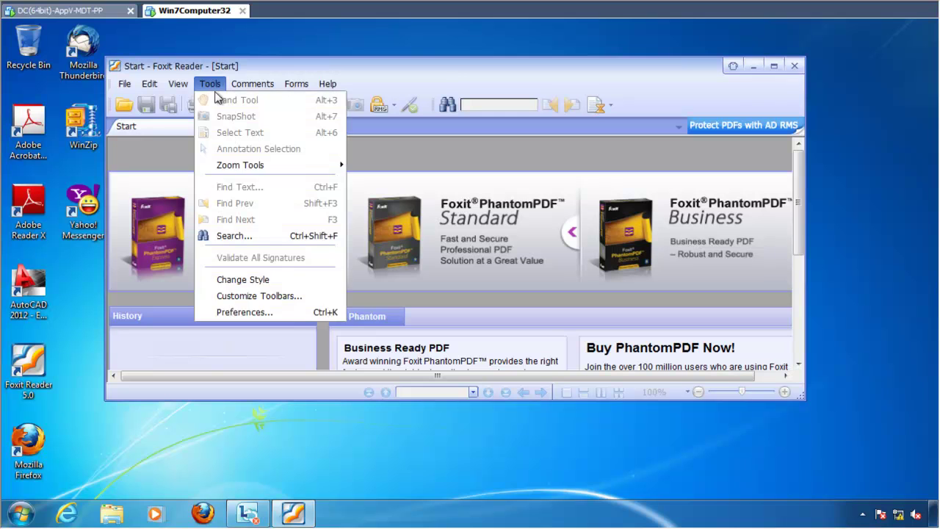
Step: Open Foxit Preferences, review the Updater auto-update options, then view the Trust Manager settings
left_click(246, 312)
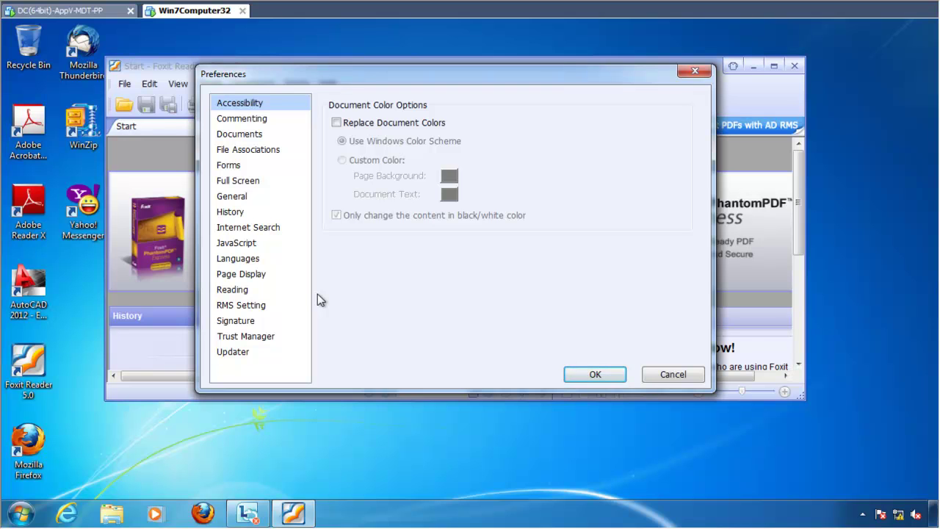
left_click(245, 358)
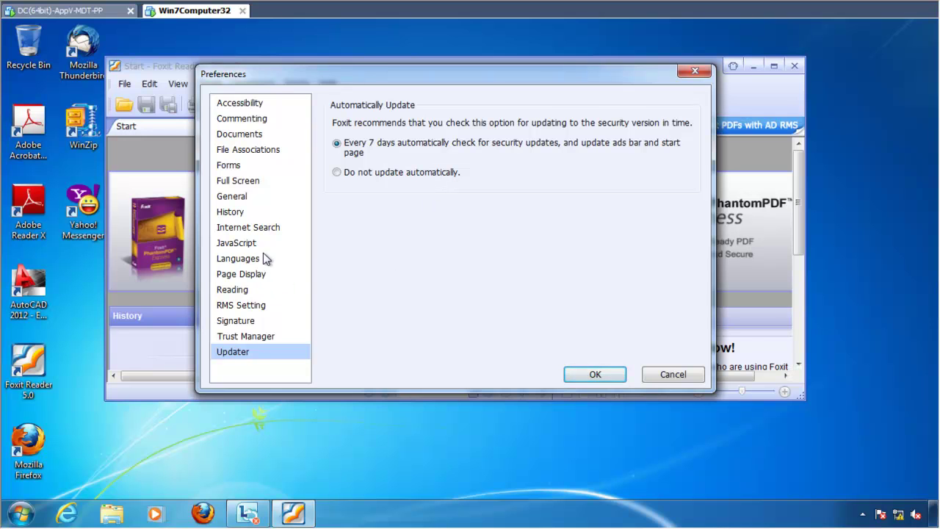
left_click(248, 337)
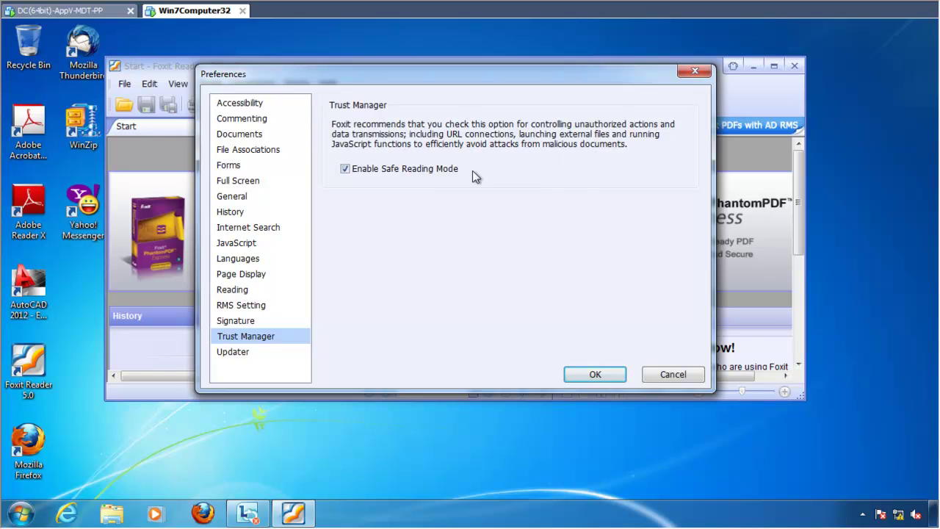
Step: Turn off Enable Safe Reading Mode, save with OK, and reopen Preferences to verify
left_click(373, 173)
left_click(595, 374)
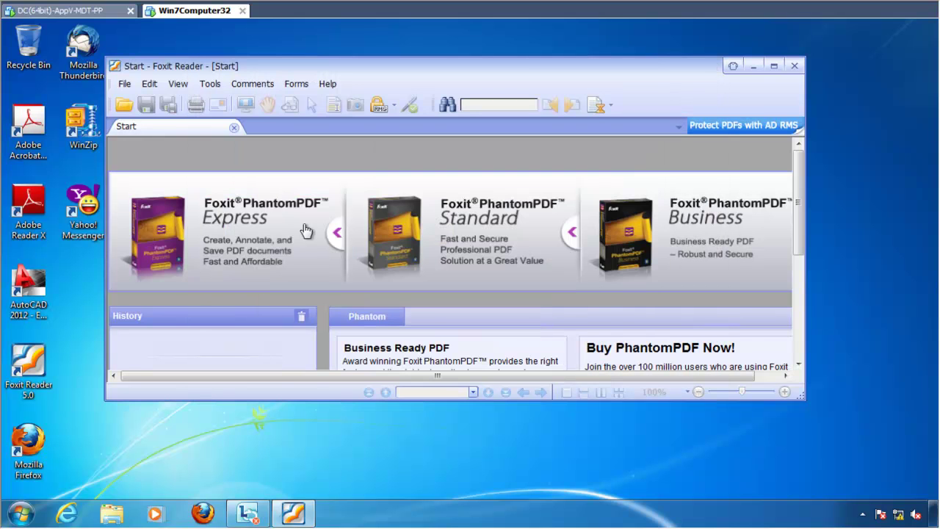
left_click(151, 85)
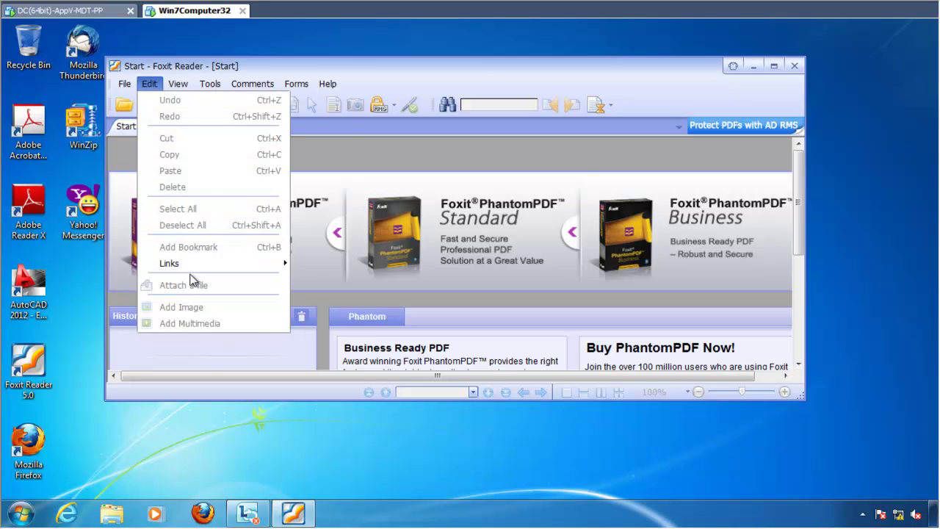
left_click(210, 84)
left_click(242, 311)
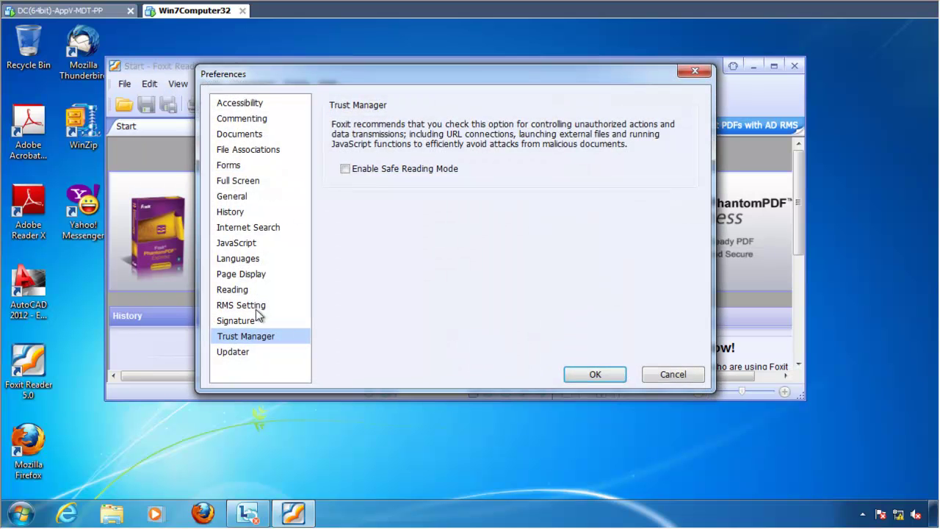
Step: Check the JavaScript settings, close Preferences and exit Foxit Reader
left_click(248, 249)
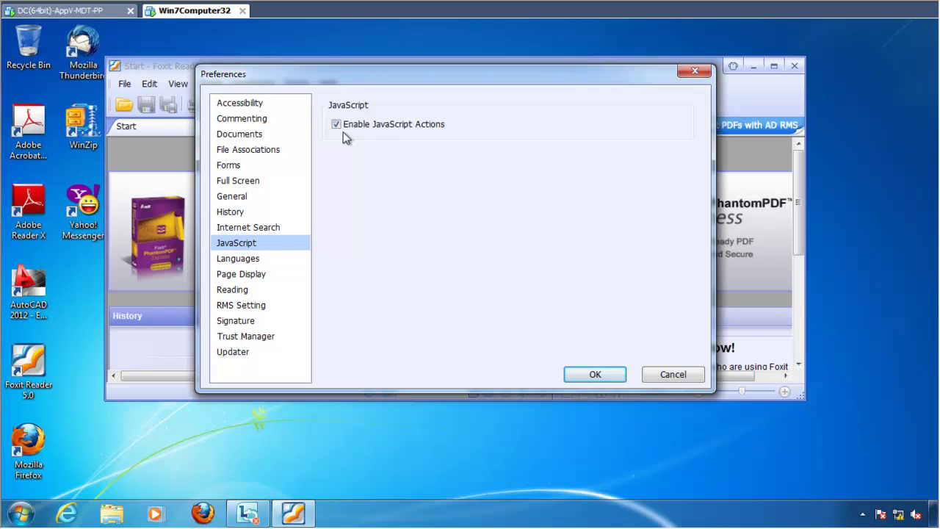
key("Return")
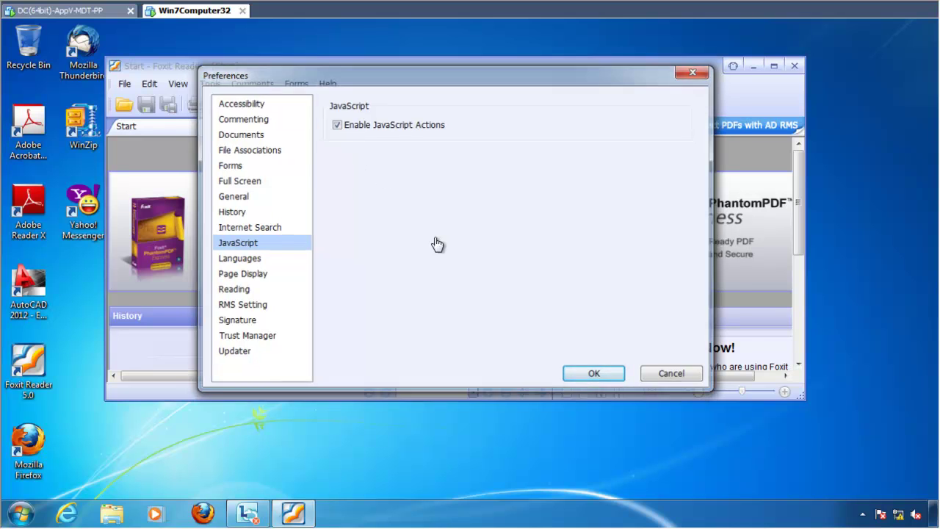
key("alt+f")
Step: Switch to the domain controller and open the FoxIT Reader 5 preconfigured PolicyPak folder
key("x")
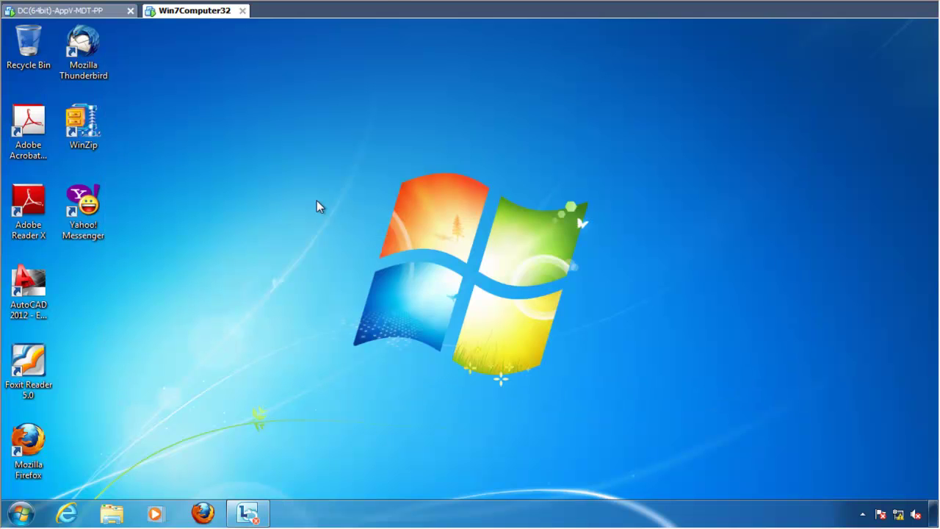
left_click(82, 14)
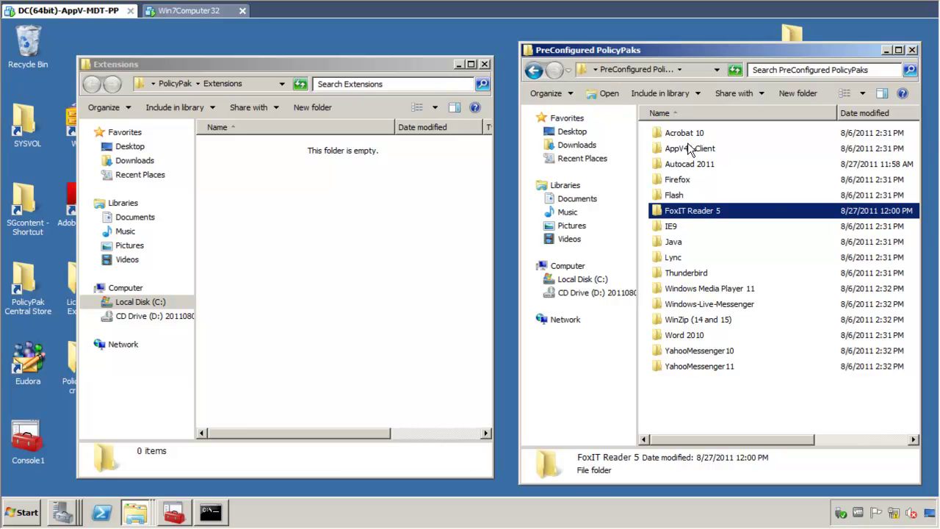
left_click(266, 83)
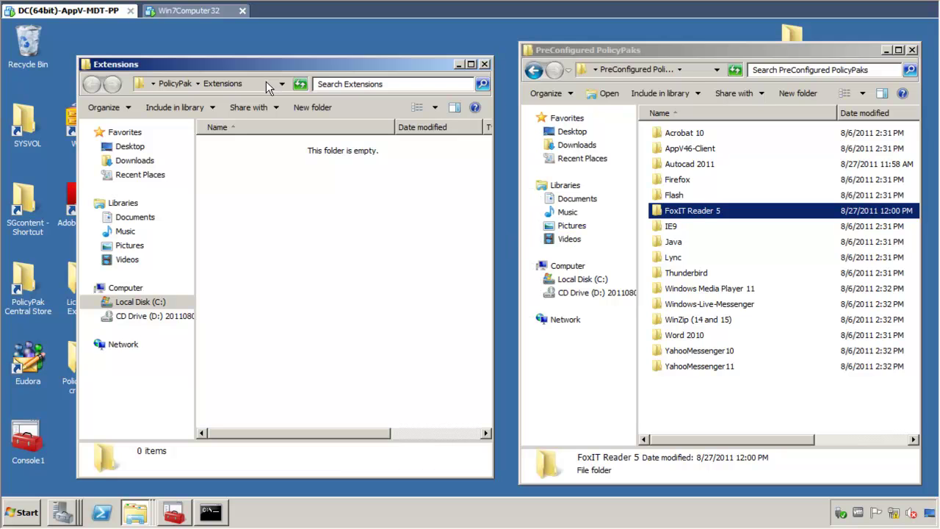
left_click(266, 83)
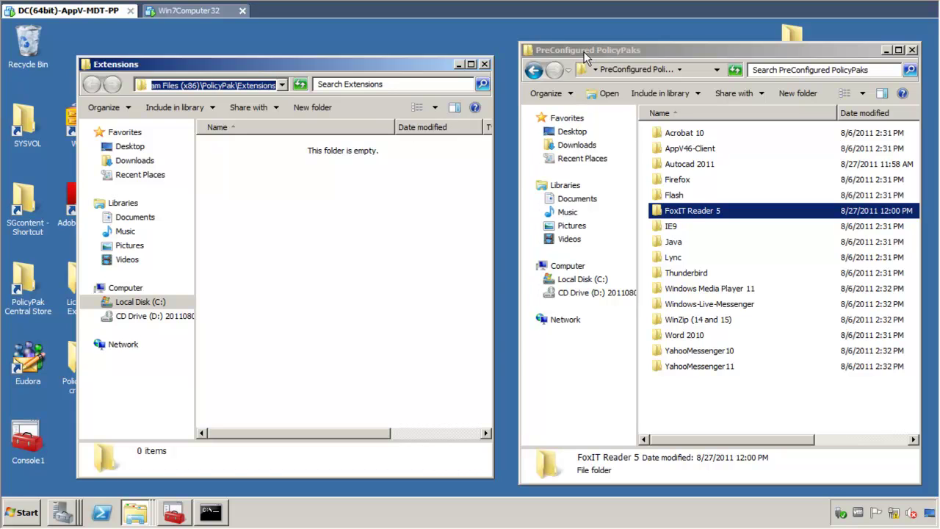
left_click(695, 245)
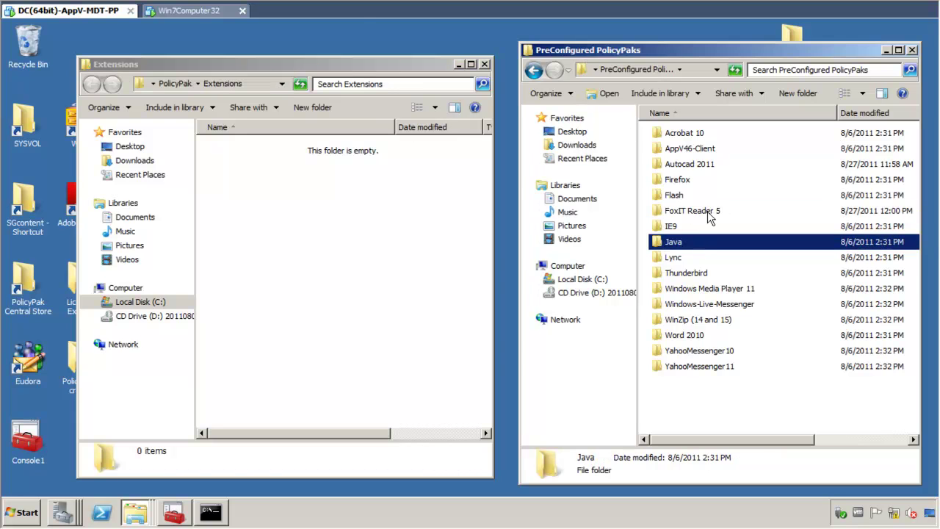
left_click(708, 211)
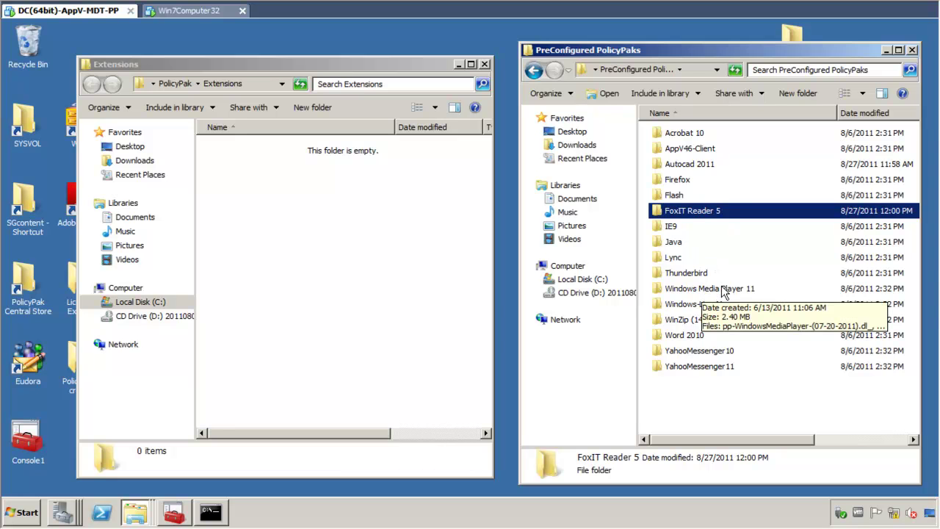
double_click(705, 210)
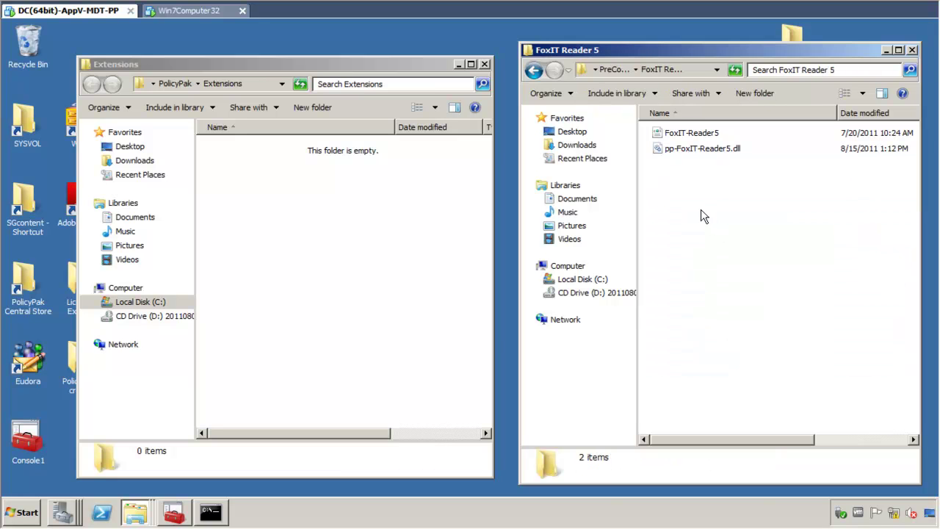
Step: Copy pp-FoxIT-Reader5.dll into the PolicyPak Extensions folder and close both Explorer windows
left_click_drag(697, 151, 381, 252)
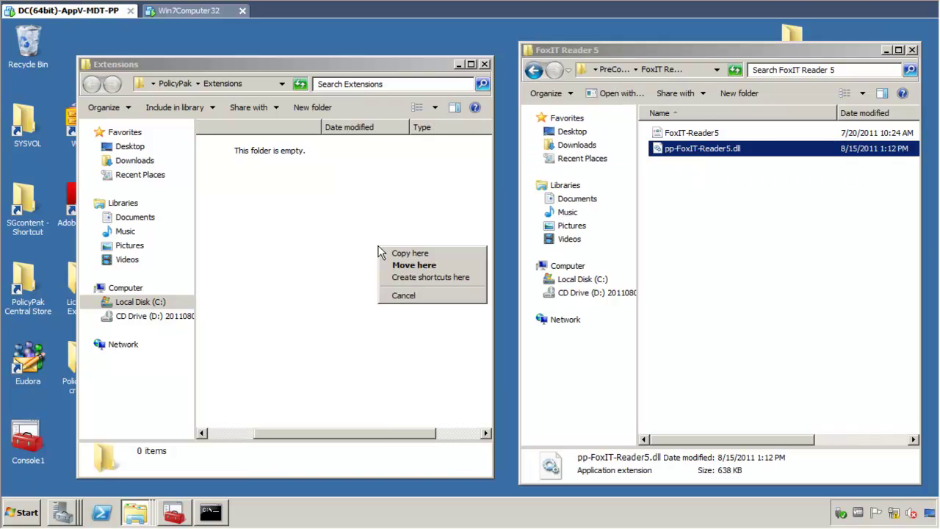
left_click(428, 253)
left_click(253, 84)
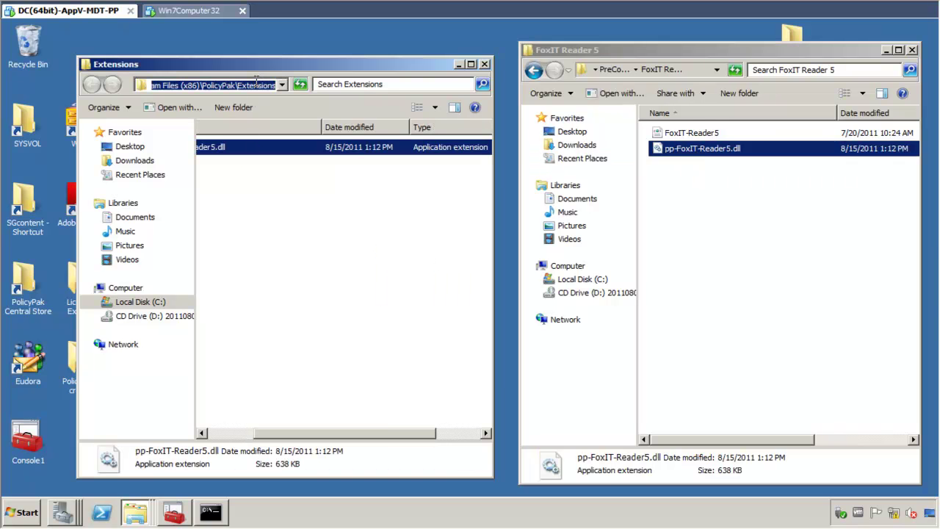
left_click(295, 298)
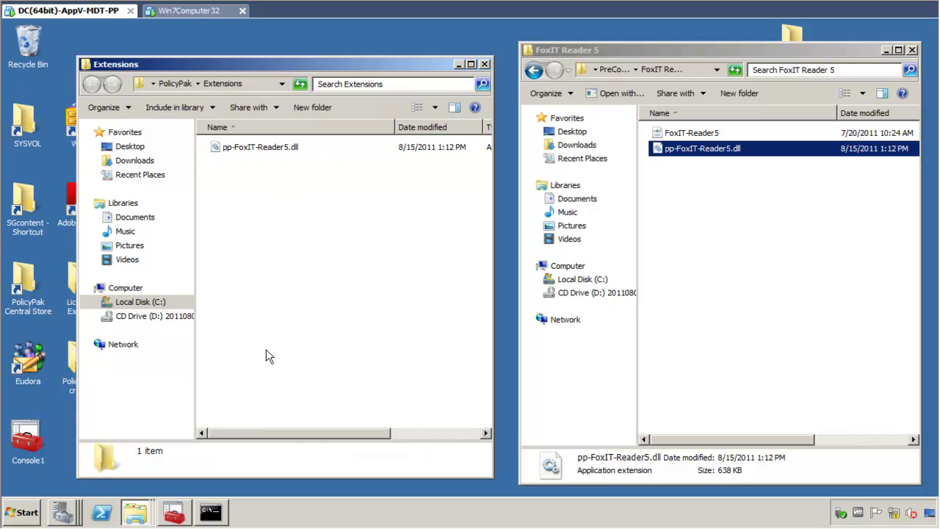
left_click(485, 64)
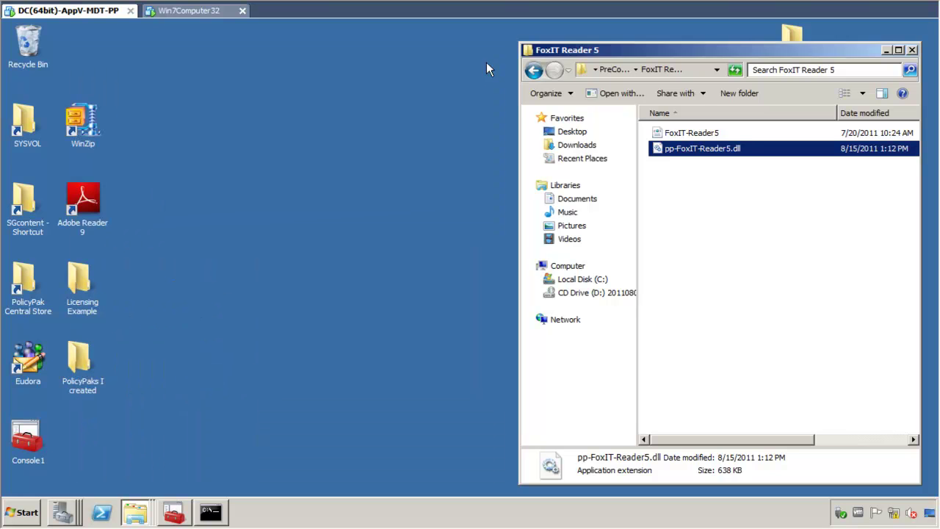
left_click(911, 50)
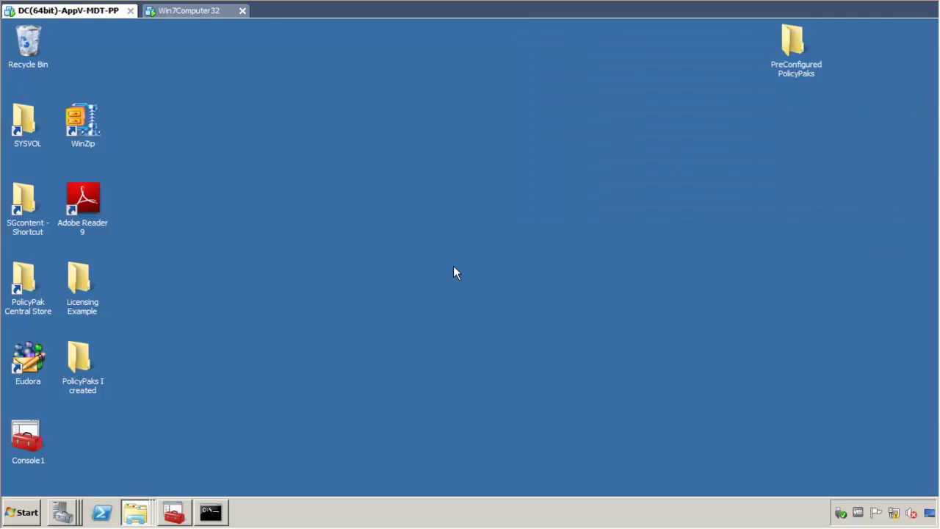
Step: Create GPO 'Manage FoxIT Reader using Group Policy and Firefox' linked to East Sales Users, then edit it
left_click(174, 511)
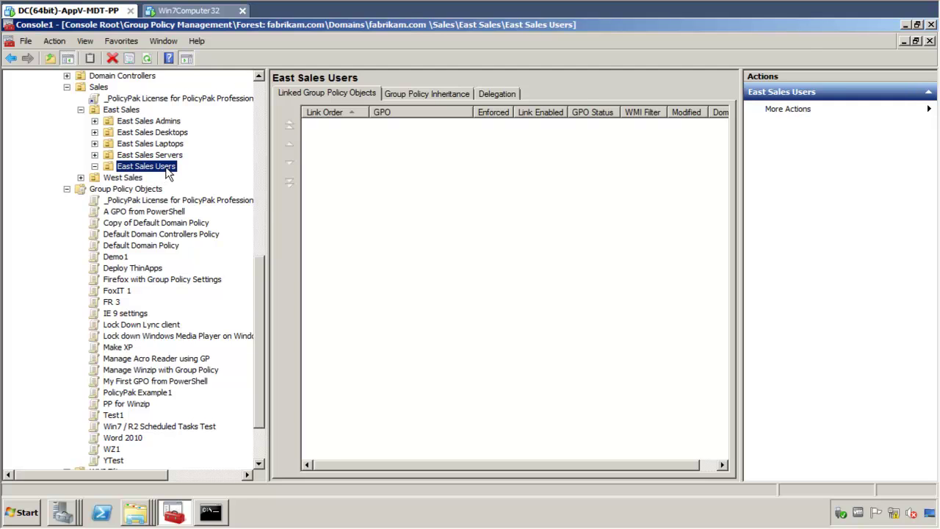
left_click_drag(257, 269, 263, 247)
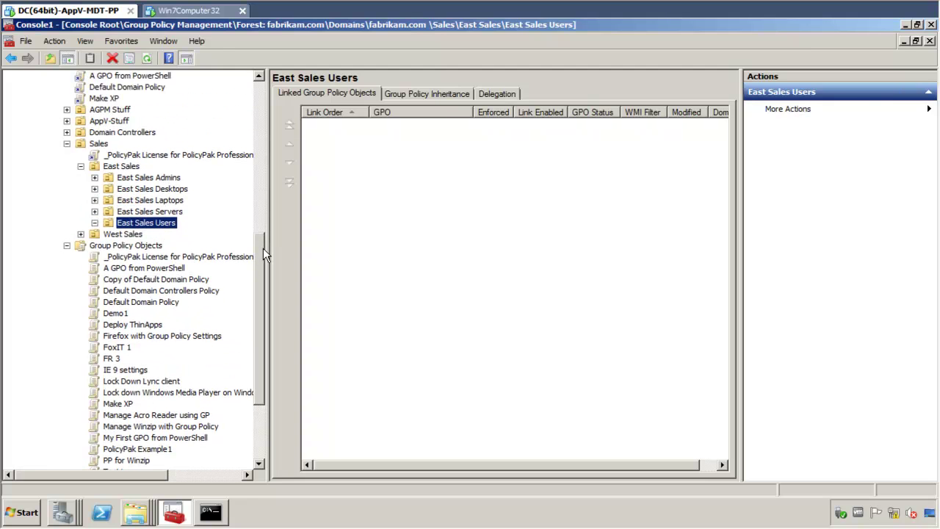
right_click(166, 224)
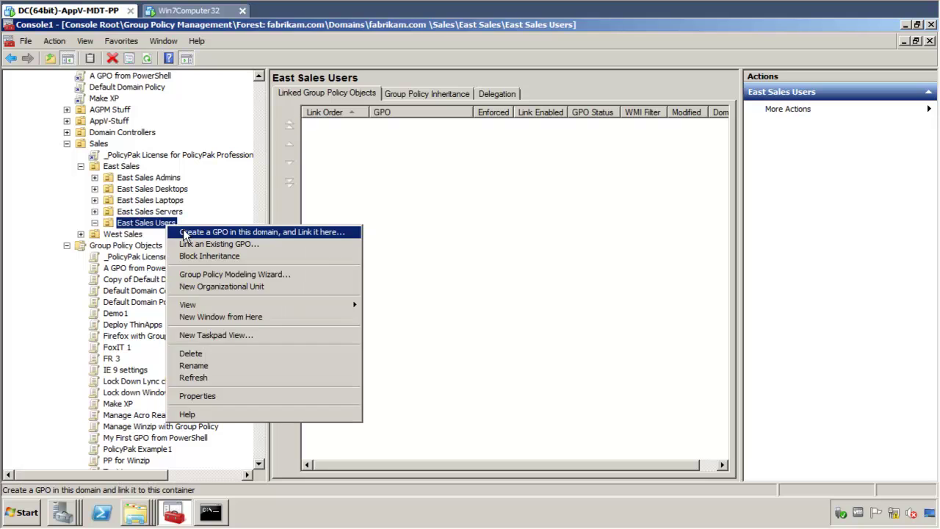
left_click(188, 234)
type("Manage")
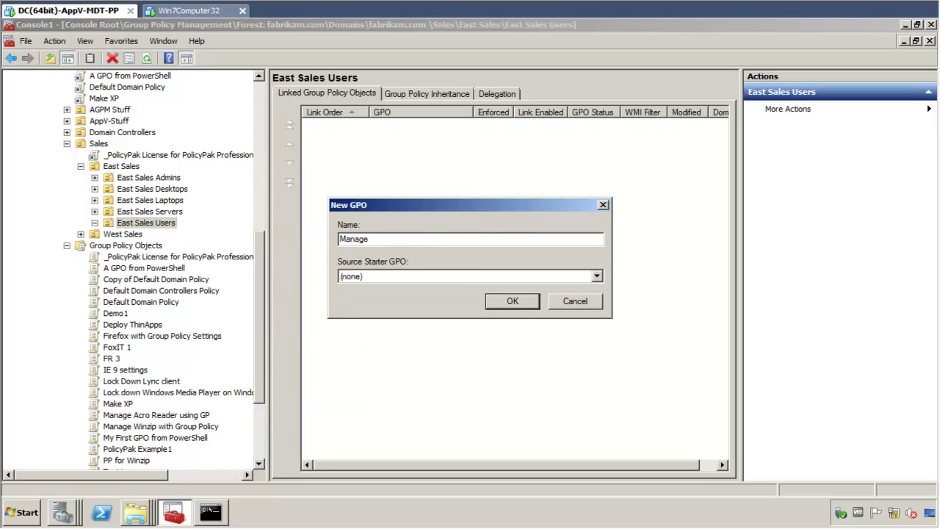
type(" FoxIT Reader using Group Po")
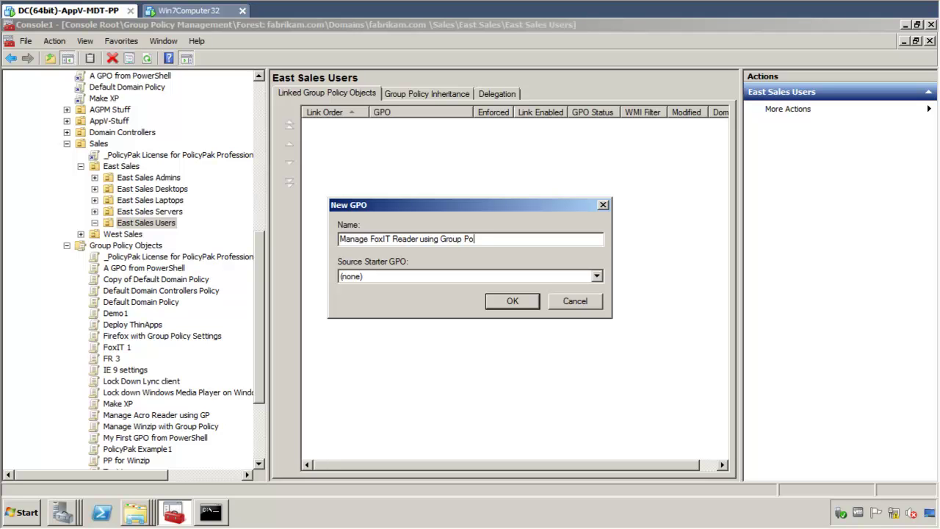
type("licy and Firefox")
key("Return")
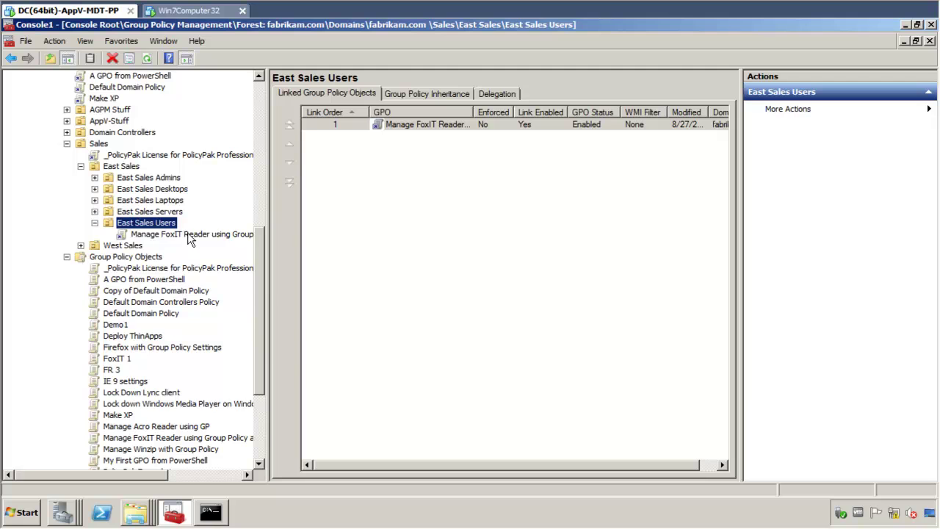
right_click(202, 235)
left_click(208, 241)
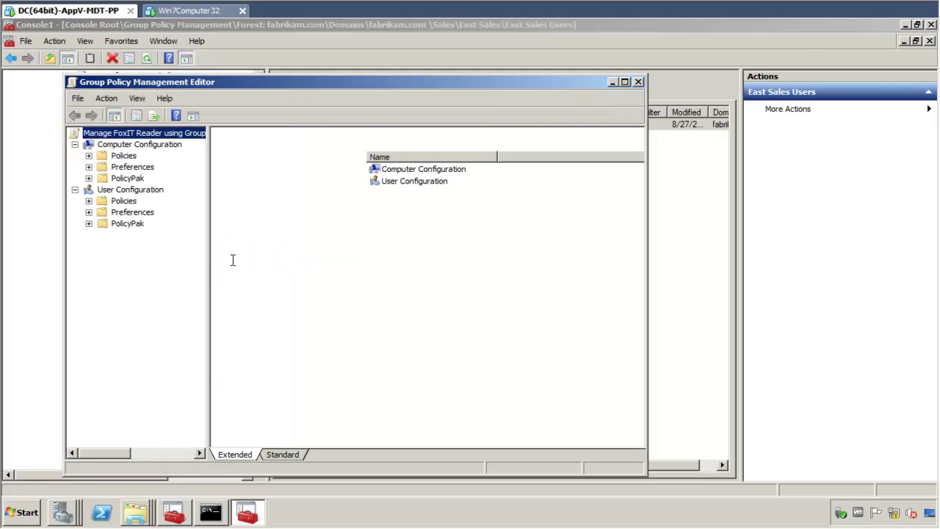
Step: Add a PolicyPak for Foxit Reader entry under User Configuration > PolicyPak > Applications
left_click(89, 224)
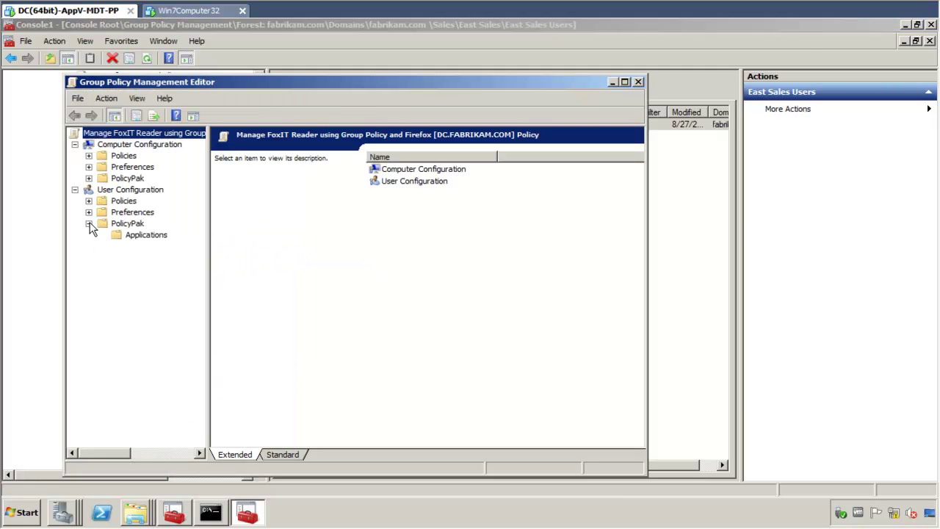
left_click(145, 235)
right_click(152, 239)
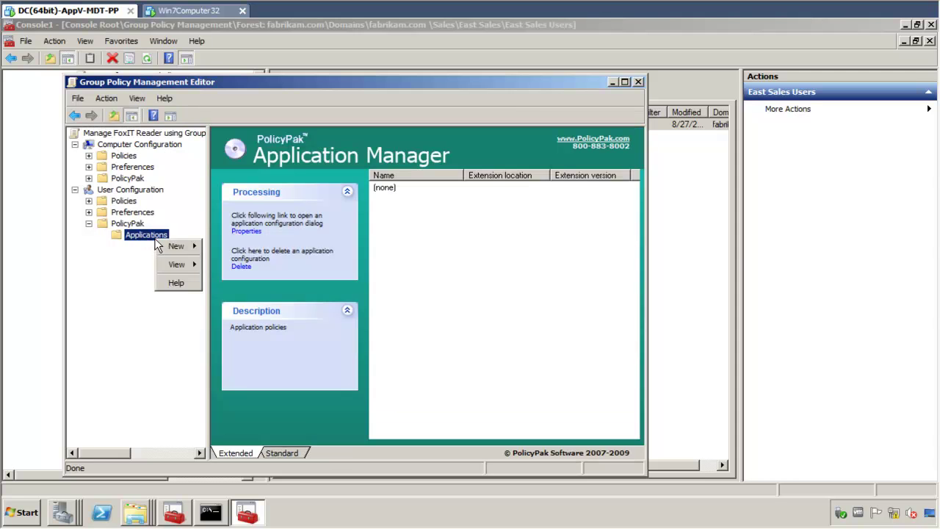
mouse_move(202, 242)
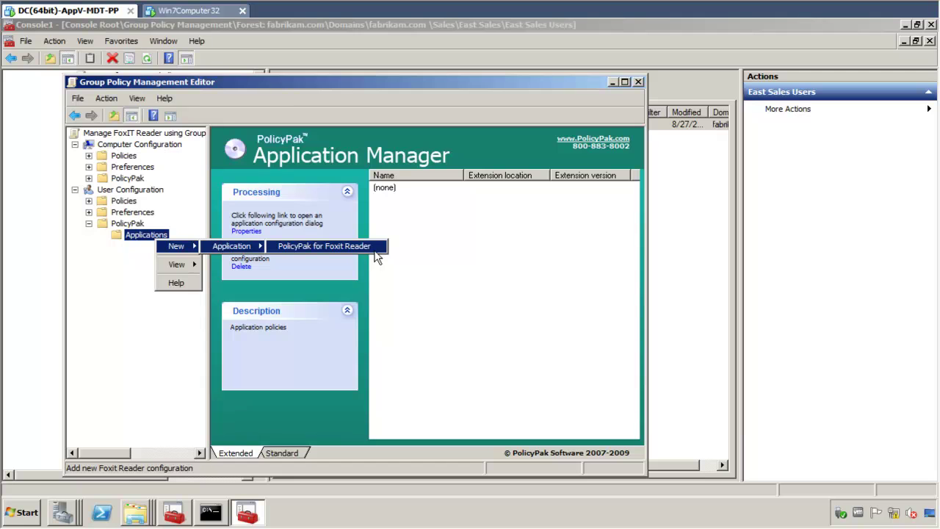
left_click(374, 250)
Step: Set the Foxit Updater to 'Do not update automatically' and disable that control on clients
left_click(410, 190)
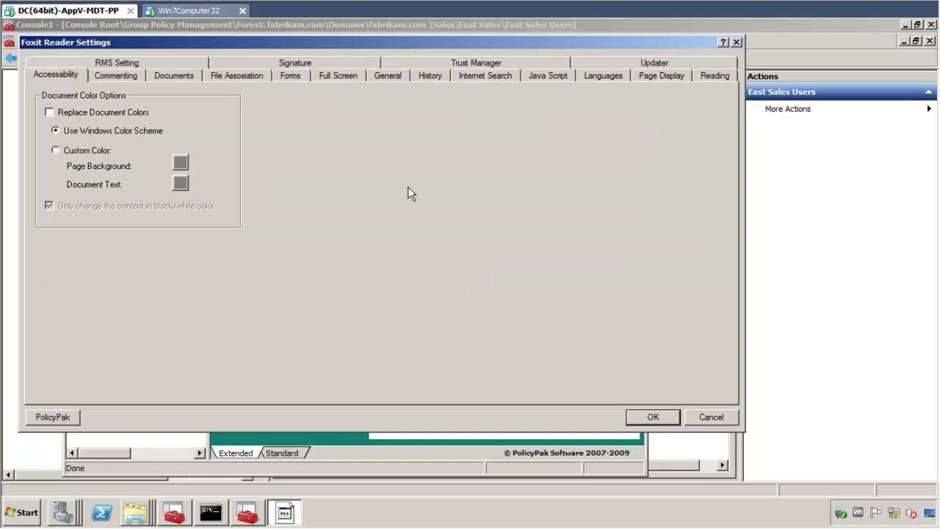
left_click_drag(333, 43, 396, 77)
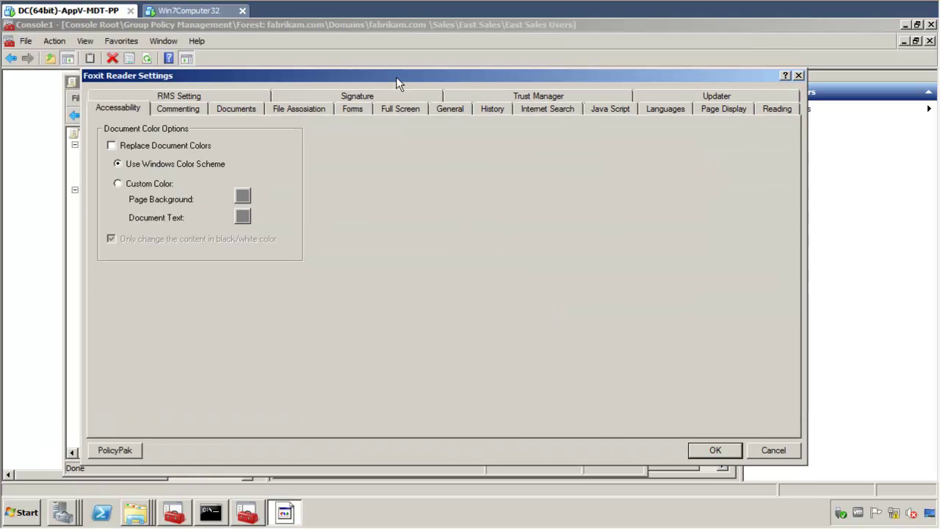
left_click(711, 99)
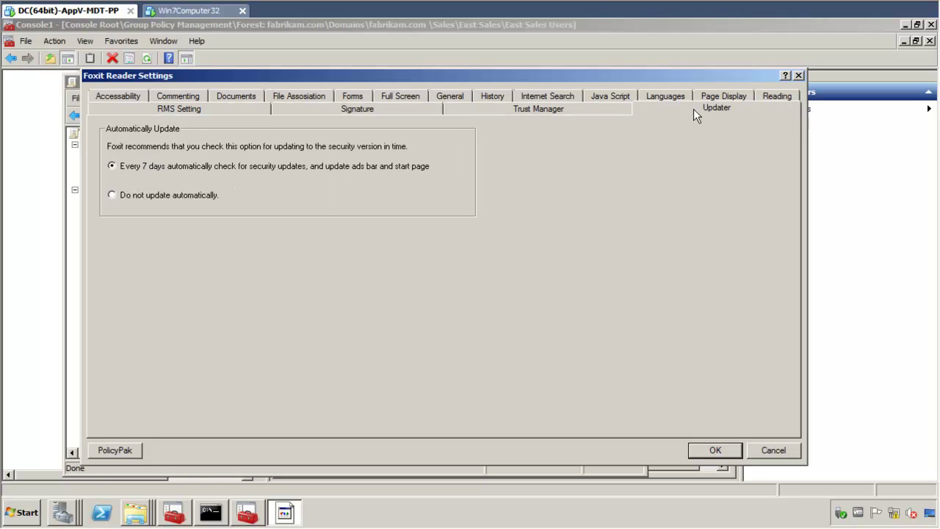
left_click(142, 196)
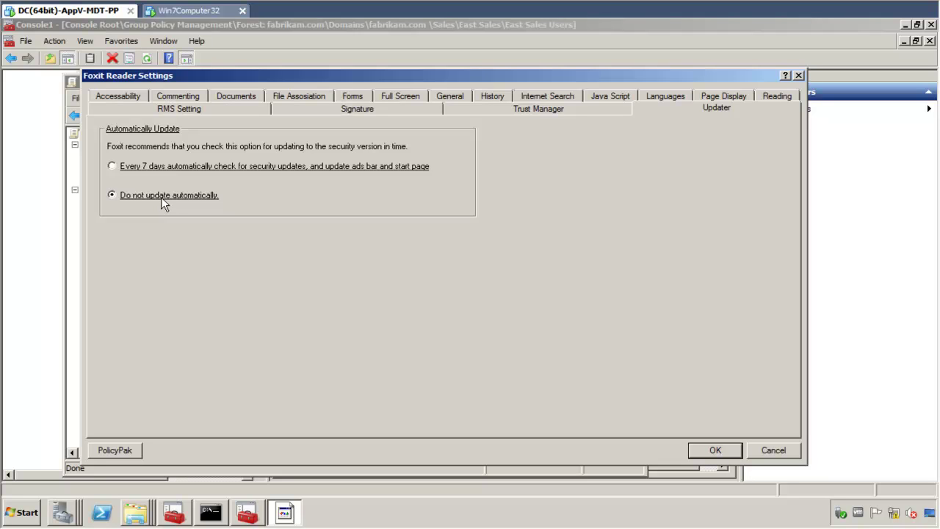
right_click(161, 197)
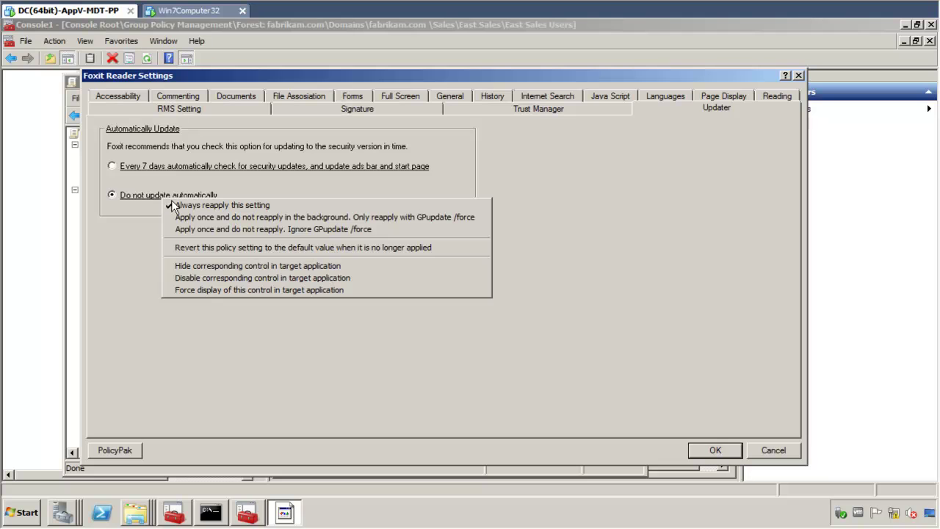
left_click(317, 282)
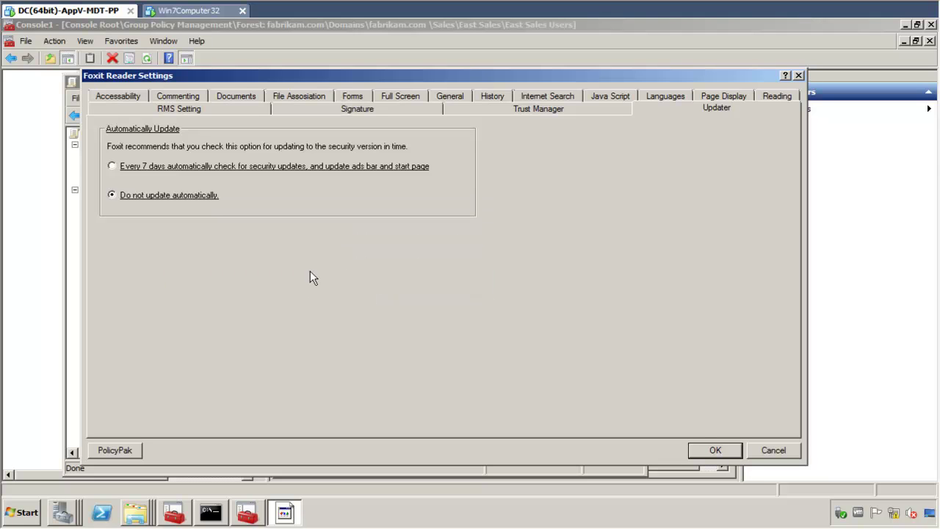
right_click(187, 196)
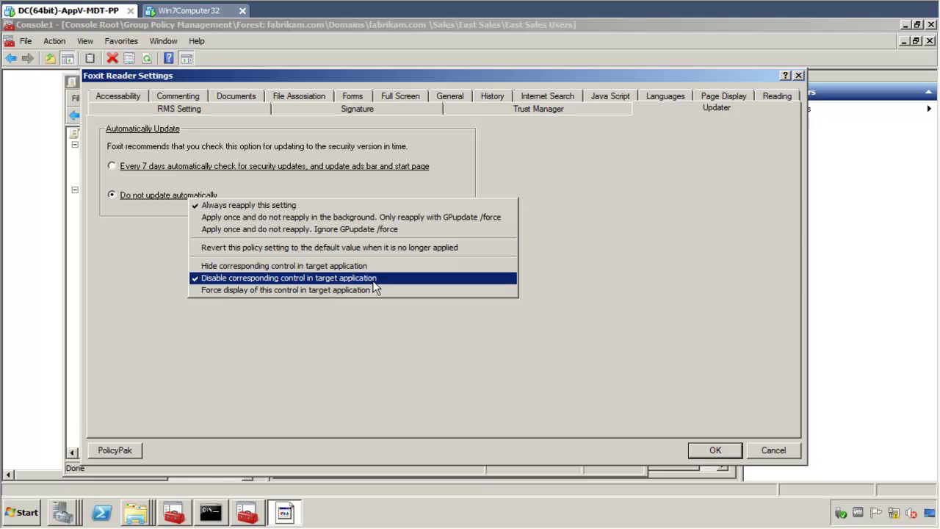
left_click(403, 350)
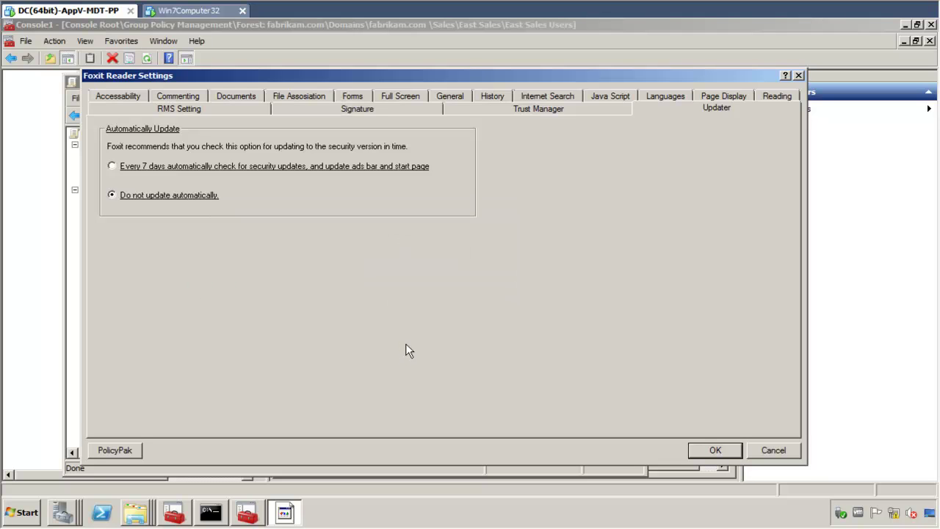
Step: Keep Enable Safe Reading Mode checked on Trust Manager and lock it as disabled on clients
left_click(547, 108)
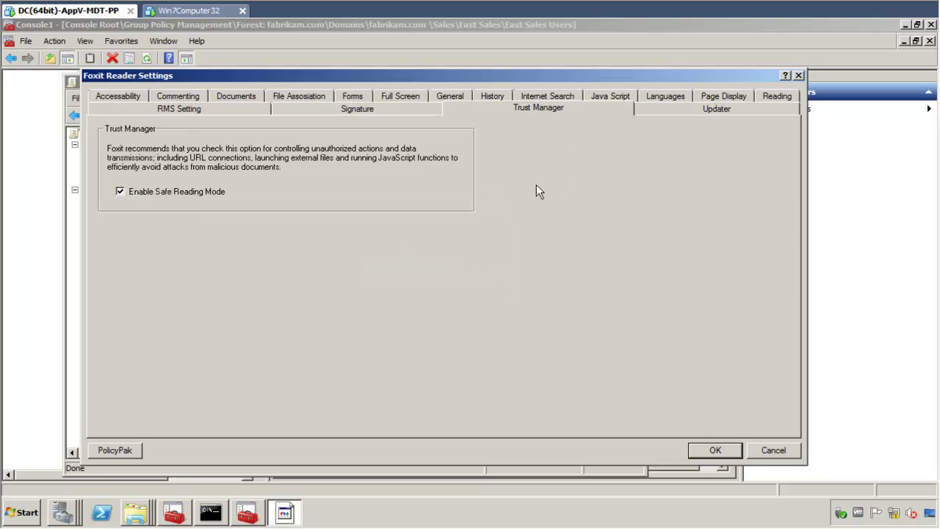
left_click(173, 193)
left_click(174, 192)
right_click(206, 191)
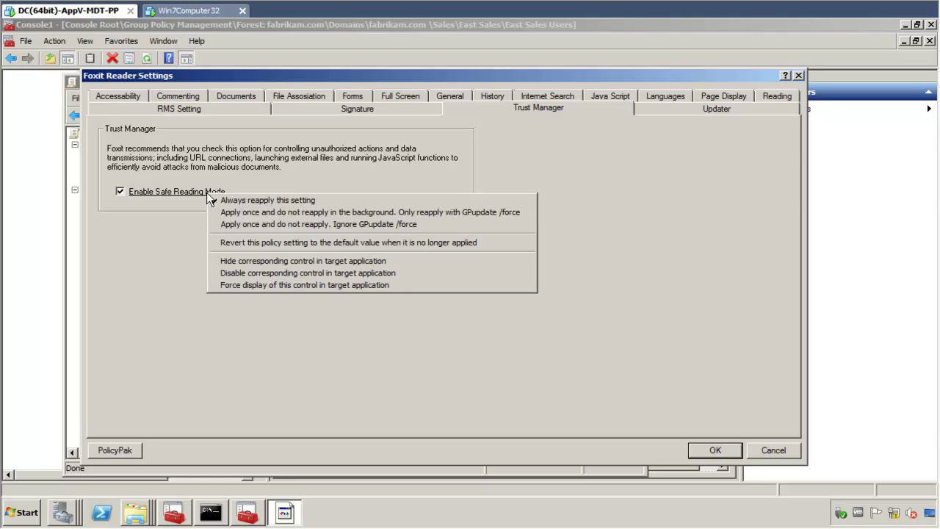
left_click(404, 273)
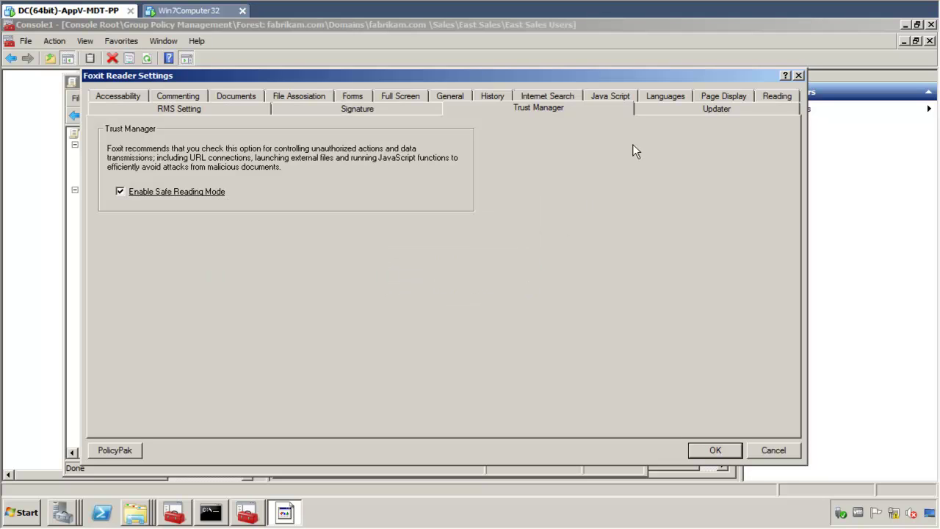
Step: Uncheck Enable JavaScript Actions, lock that control on clients, and save the Foxit Reader settings
left_click(610, 96)
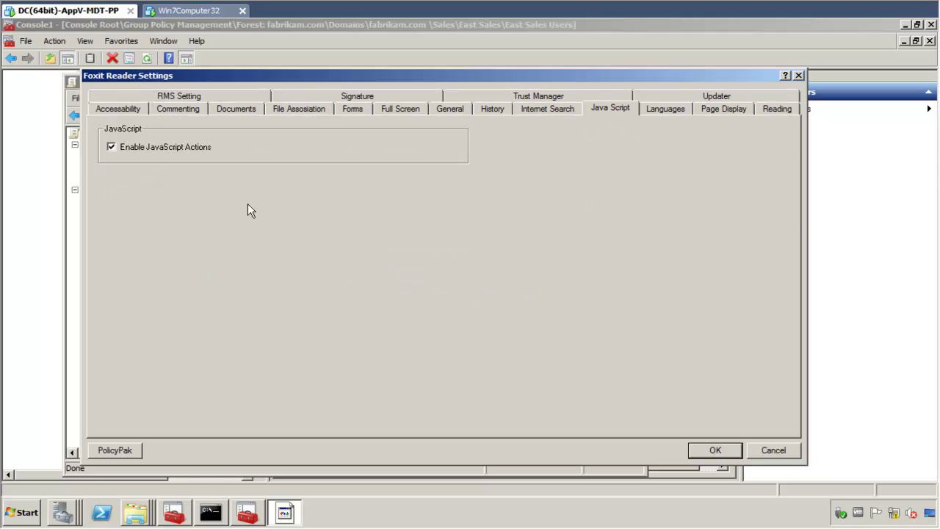
left_click(147, 150)
right_click(187, 148)
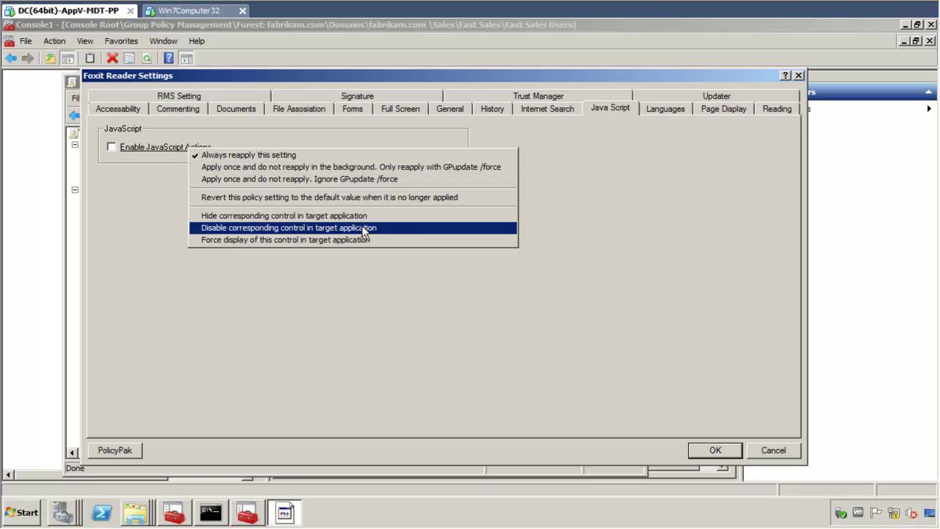
left_click(404, 229)
left_click(719, 450)
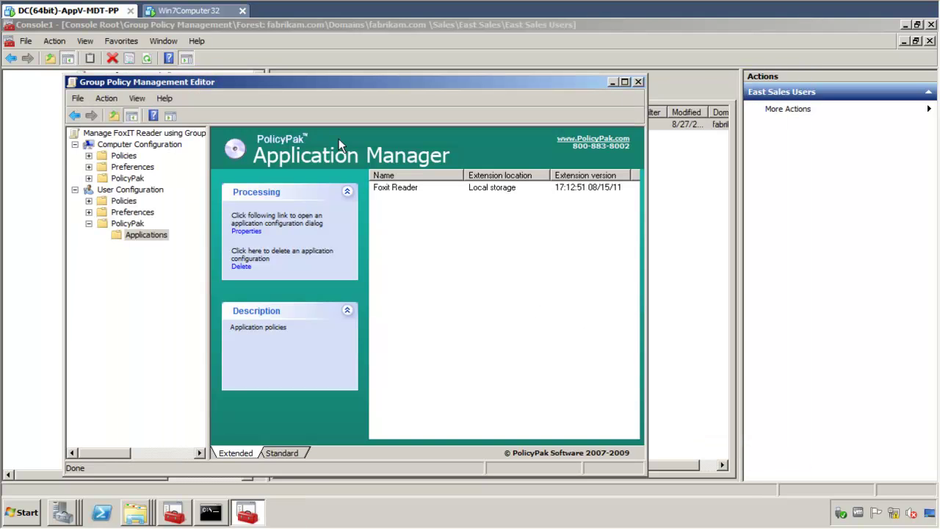
Step: On the Windows 7 client, open Command Prompt via cmd and run gpupdate
left_click(188, 17)
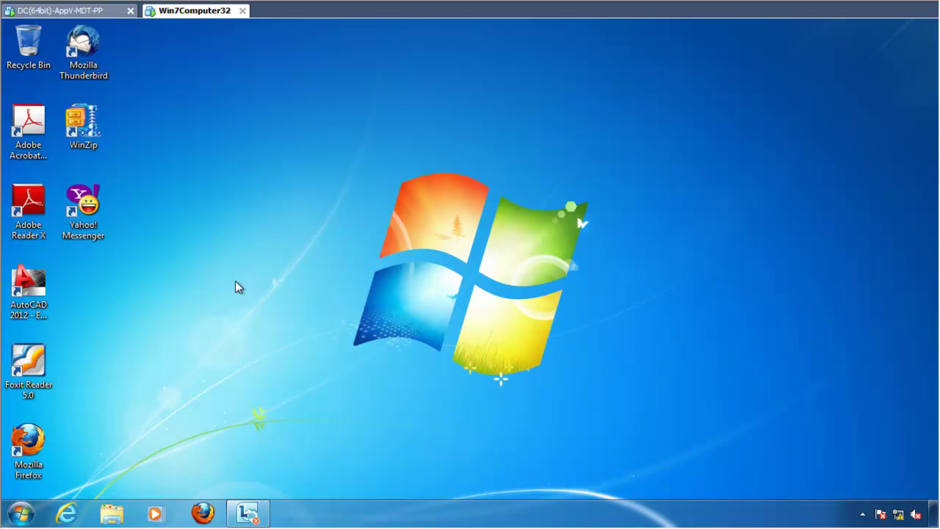
left_click(20, 514)
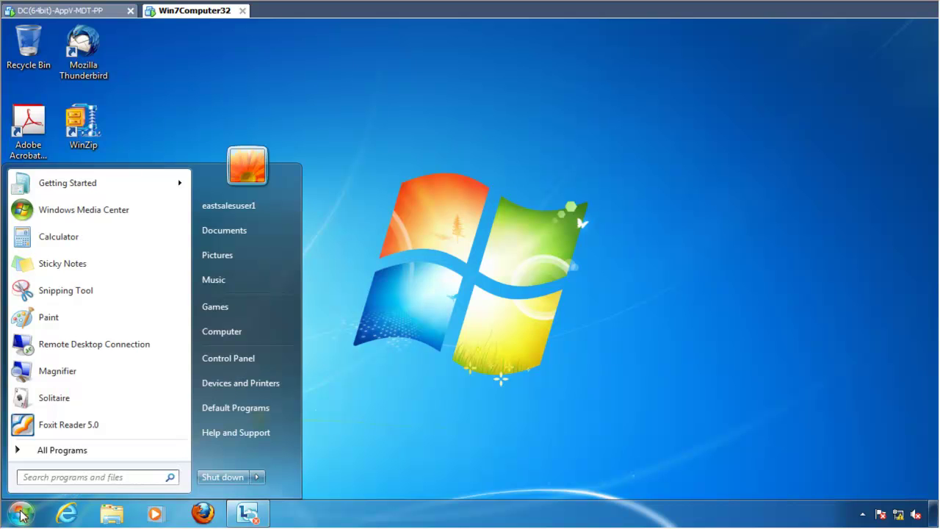
type("cmd")
key("Return")
type("gpup")
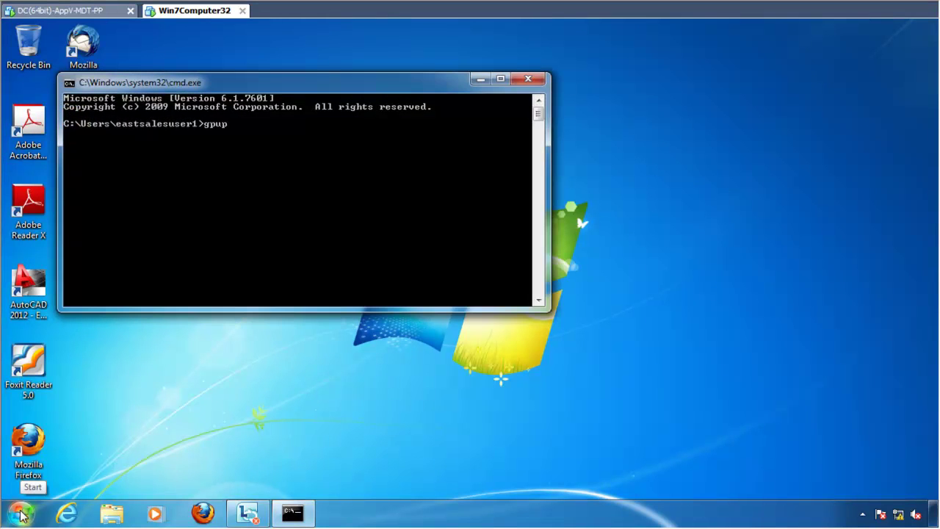
type("date")
key("Return")
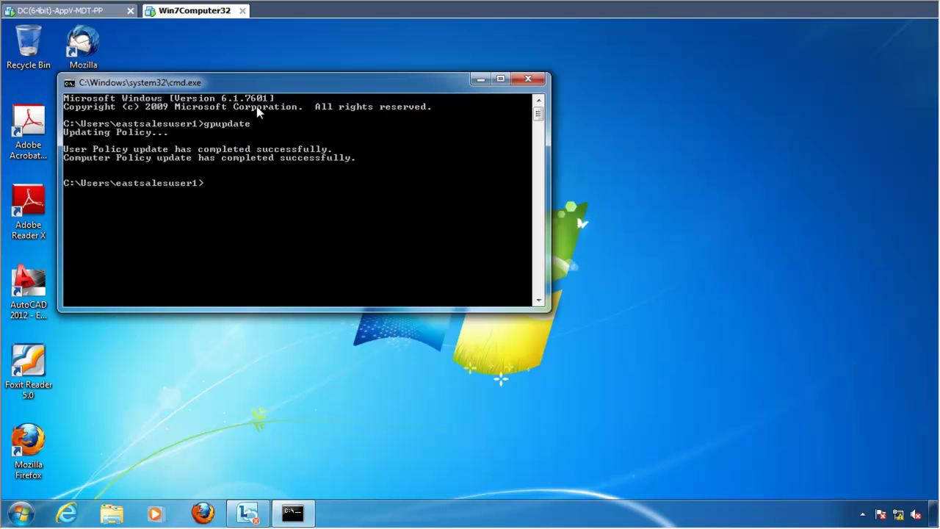
left_click_drag(255, 85, 486, 170)
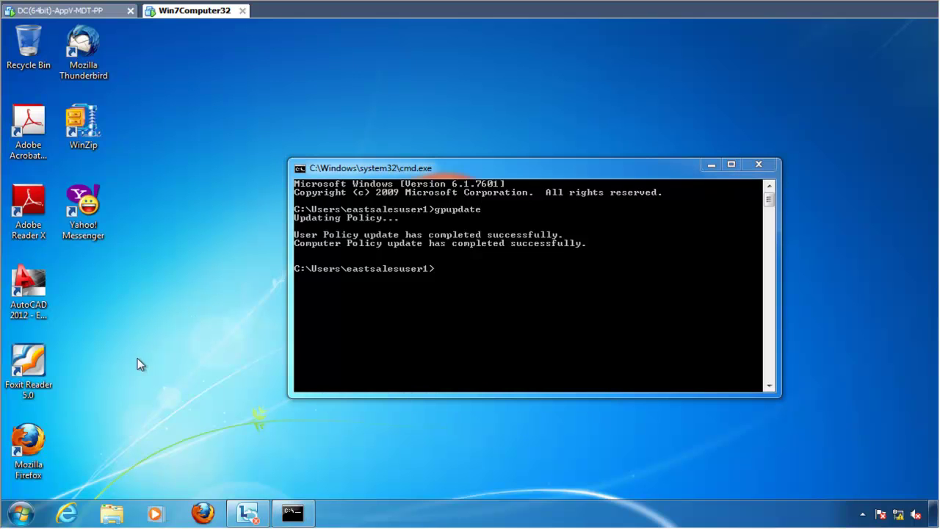
Step: Relaunch Foxit Reader and inspect the policy-locked Updater and Trust Manager preference pages
left_click(32, 364)
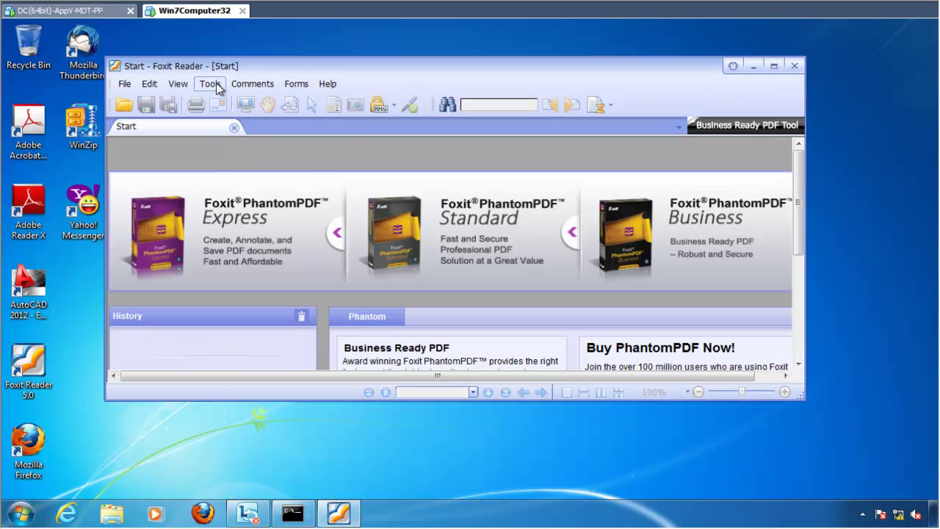
left_click(211, 84)
left_click(239, 309)
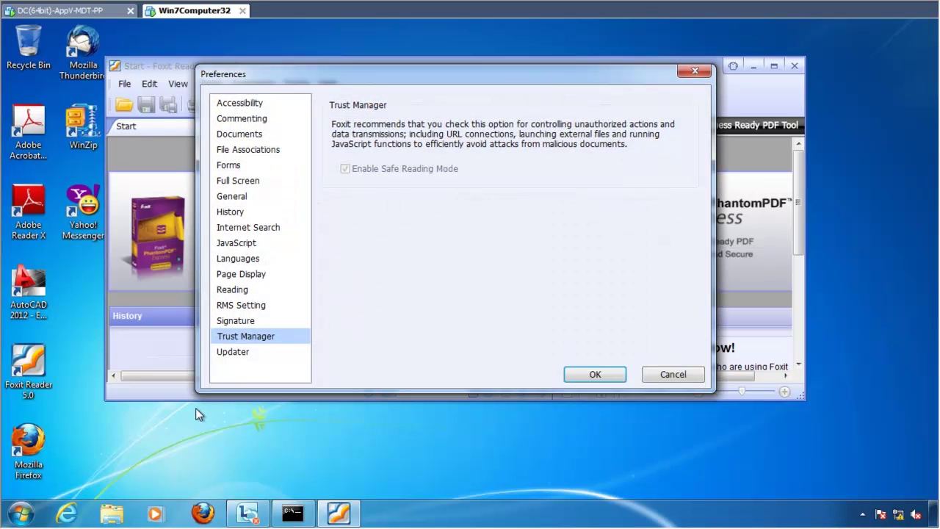
left_click(243, 352)
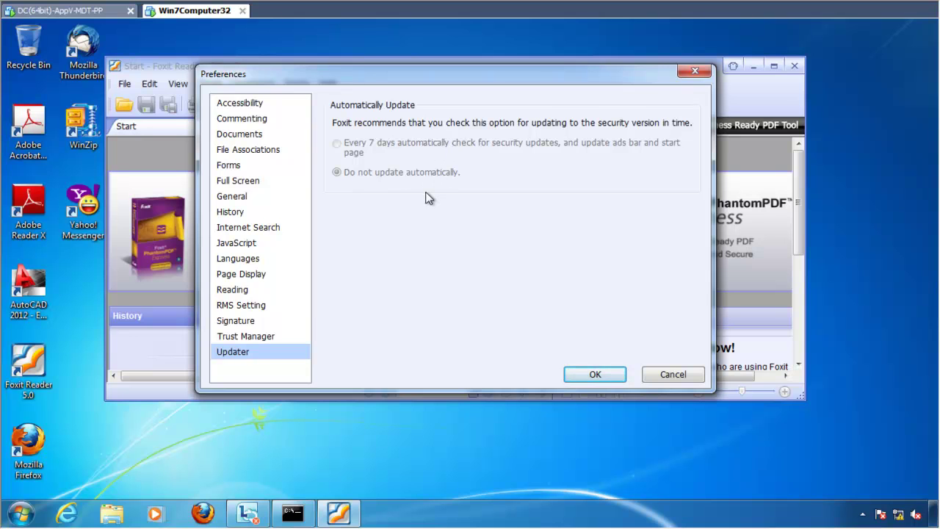
left_click(262, 340)
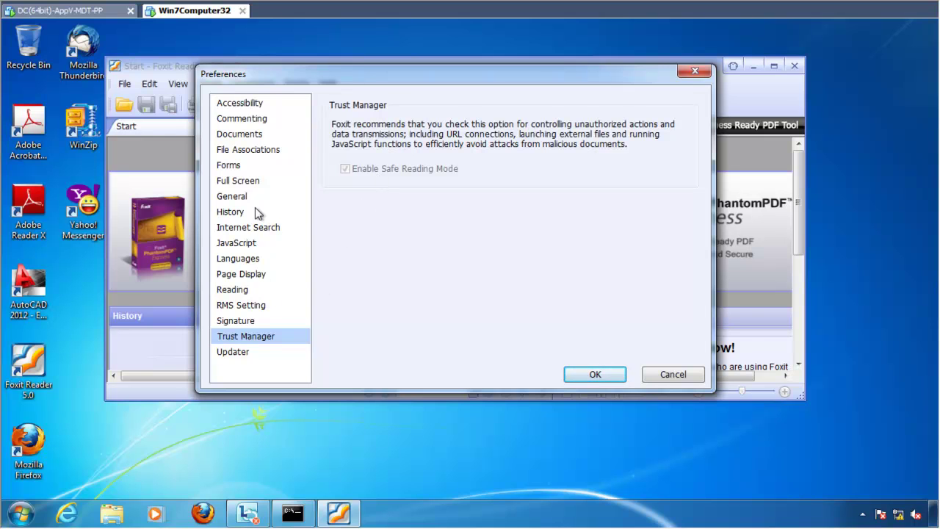
Step: Check the locked JavaScript page, browse Full Screen, Forms, File Associations and Documents, then revisit Updater
left_click(257, 245)
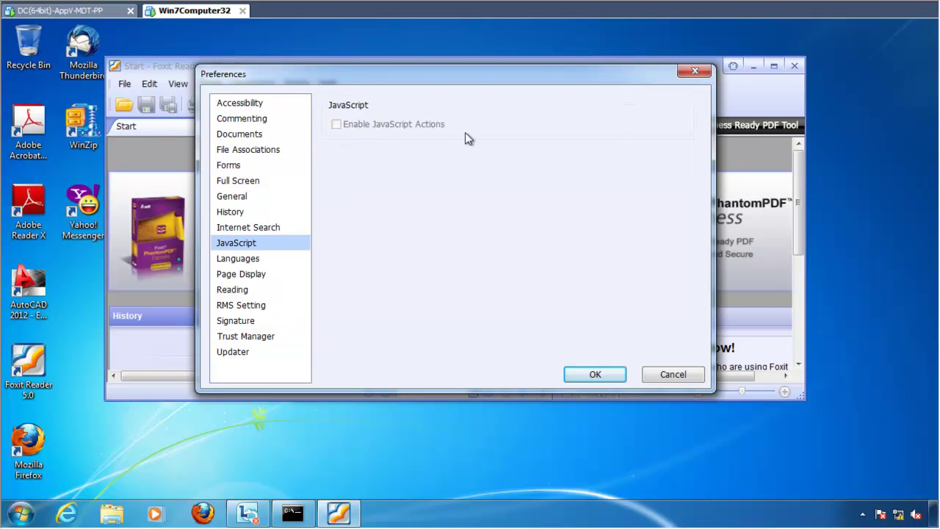
left_click(267, 184)
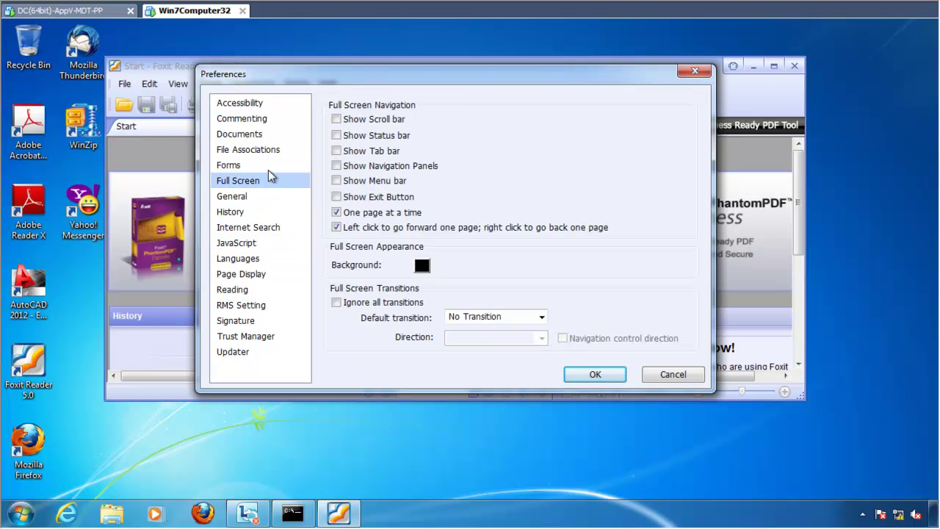
left_click(268, 170)
left_click(270, 153)
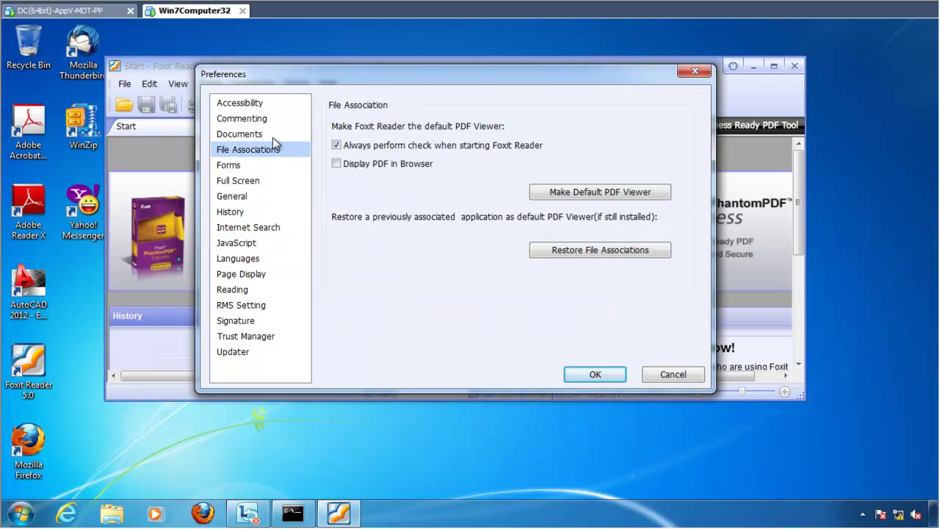
left_click(273, 137)
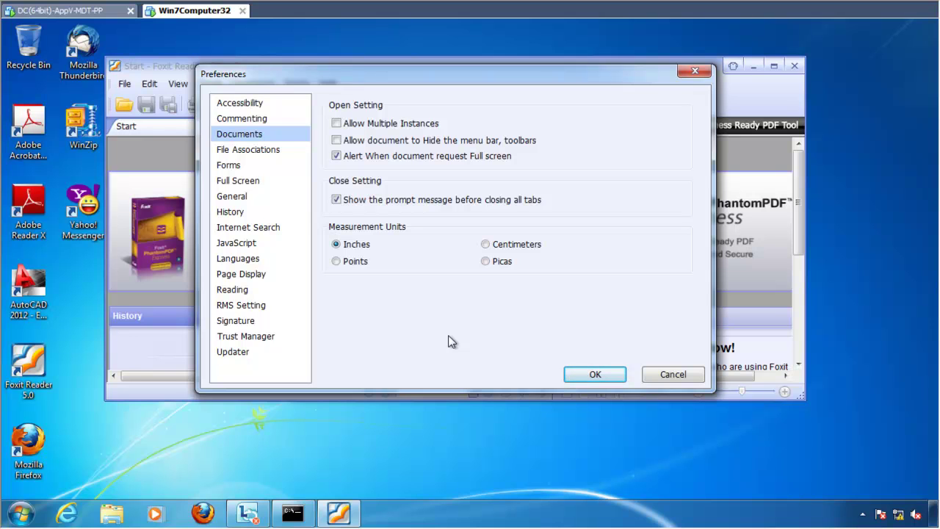
left_click(257, 351)
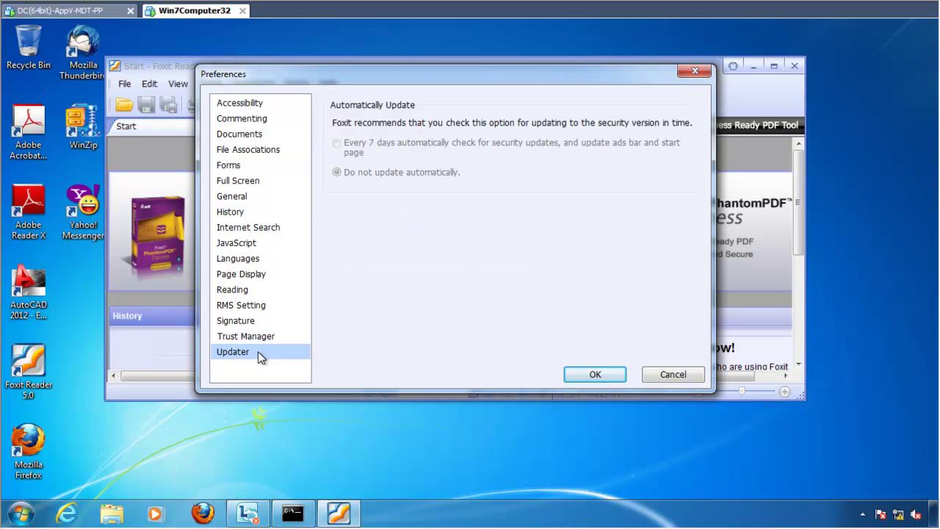